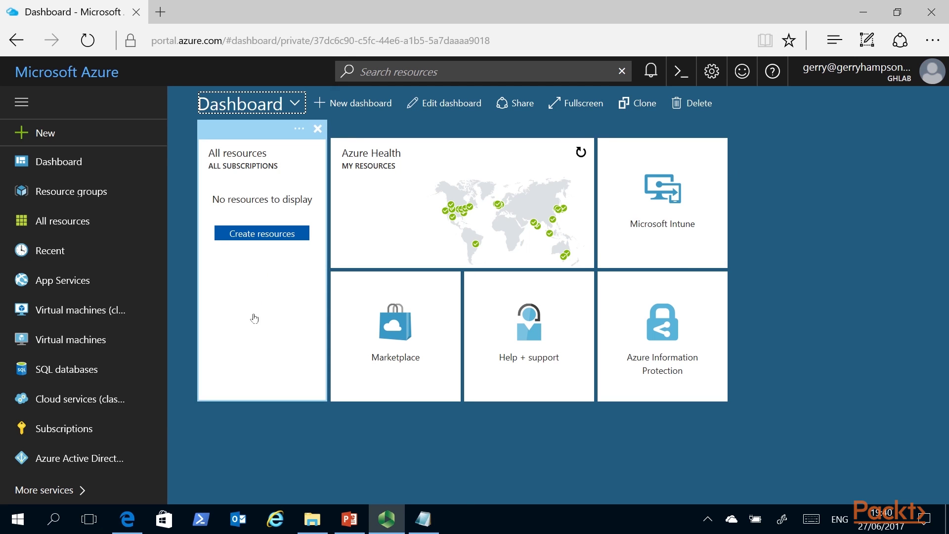
# View the directory's registered custom domain names in Azure Active Directory.
pyautogui.click(83, 461)
pyautogui.click(83, 460)
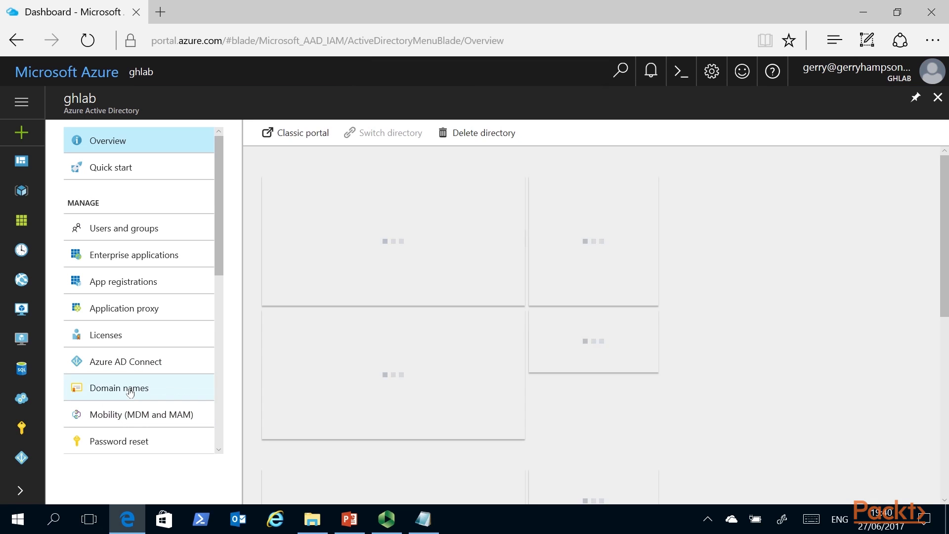
pyautogui.click(130, 392)
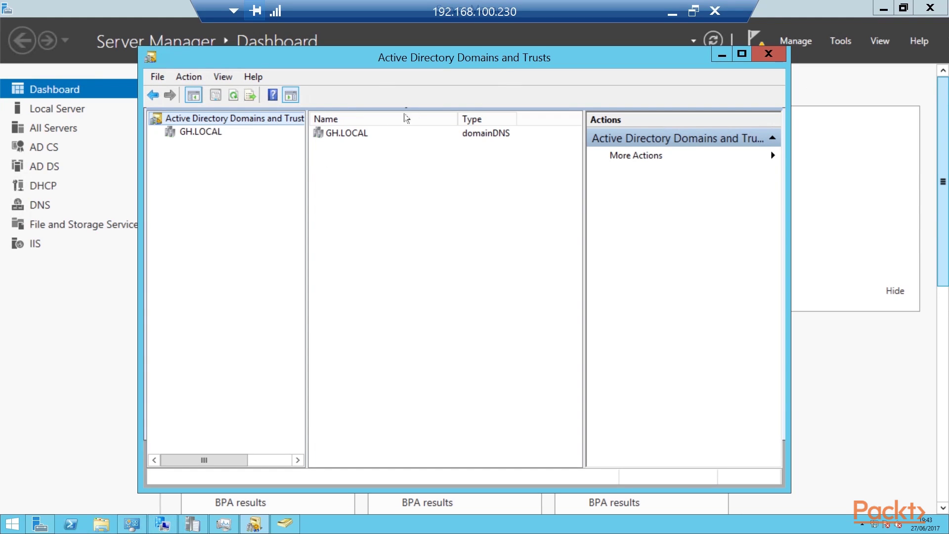
# Review the forest's UPN suffixes in Active Directory Domains and Trusts properties.
pyautogui.rightClick(257, 122)
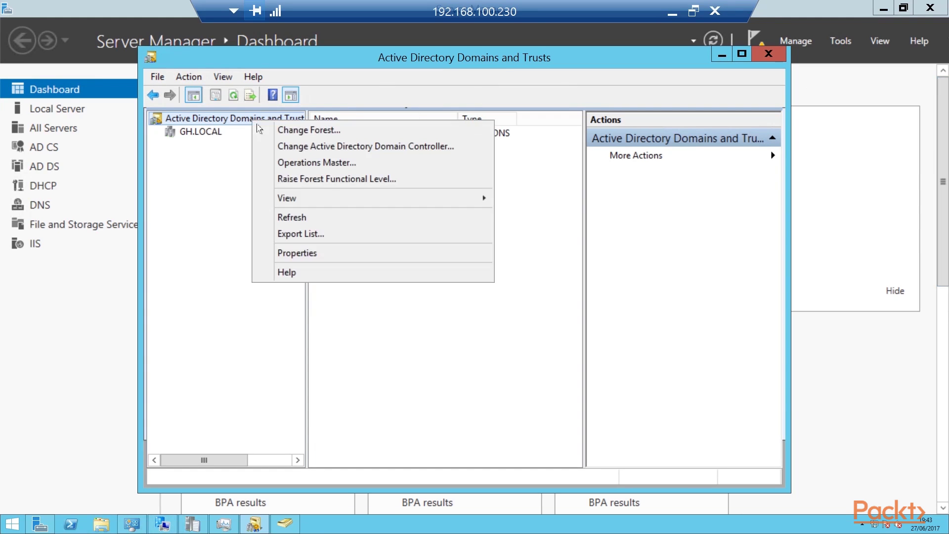
pyautogui.click(341, 253)
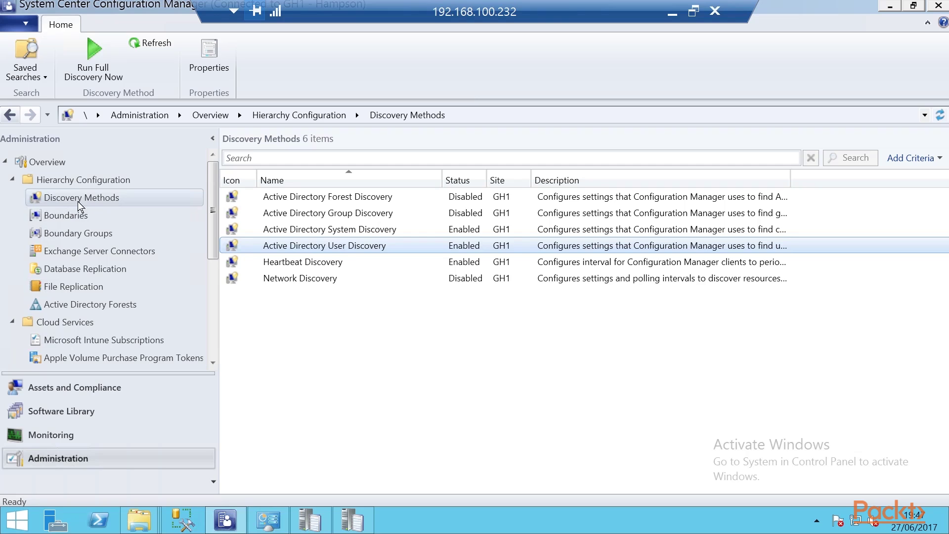
# Inspect Active Directory User Discovery settings, including adding a new search container.
pyautogui.doubleClick(367, 250)
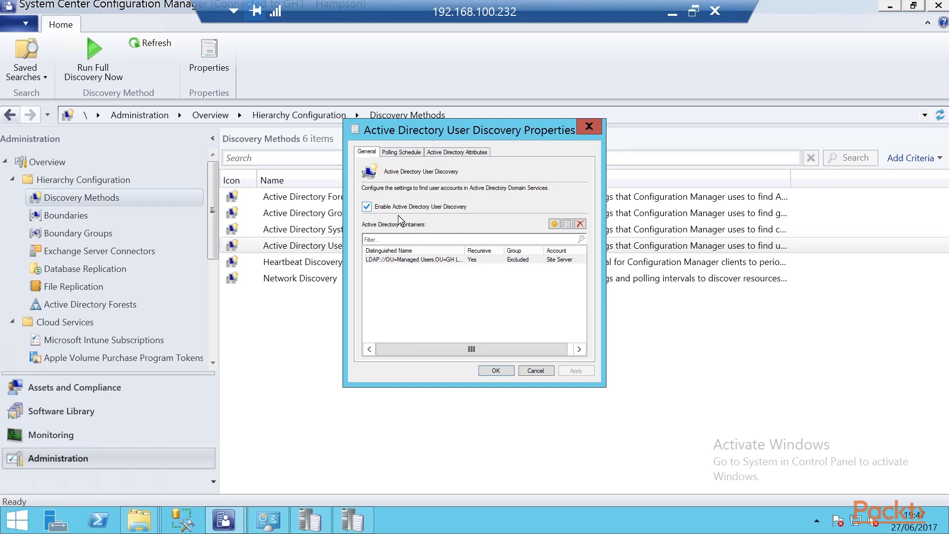
pyautogui.click(561, 229)
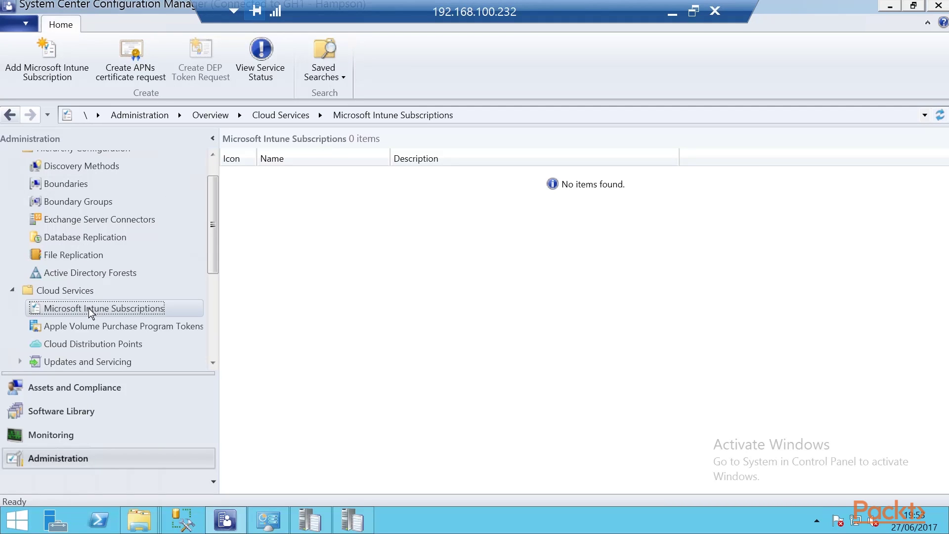
# Launch the Create Microsoft Intune Subscription Wizard and advance past its introduction.
pyautogui.rightClick(118, 308)
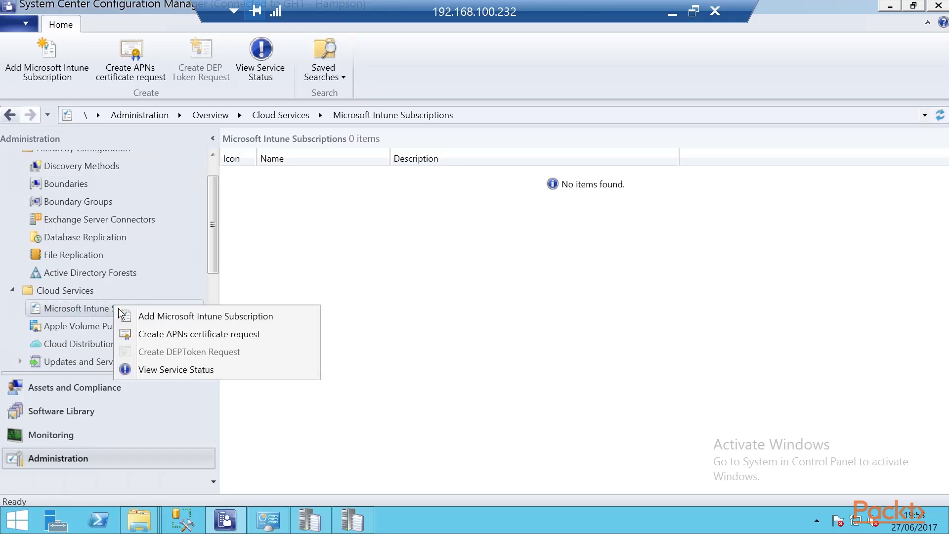
pyautogui.click(202, 321)
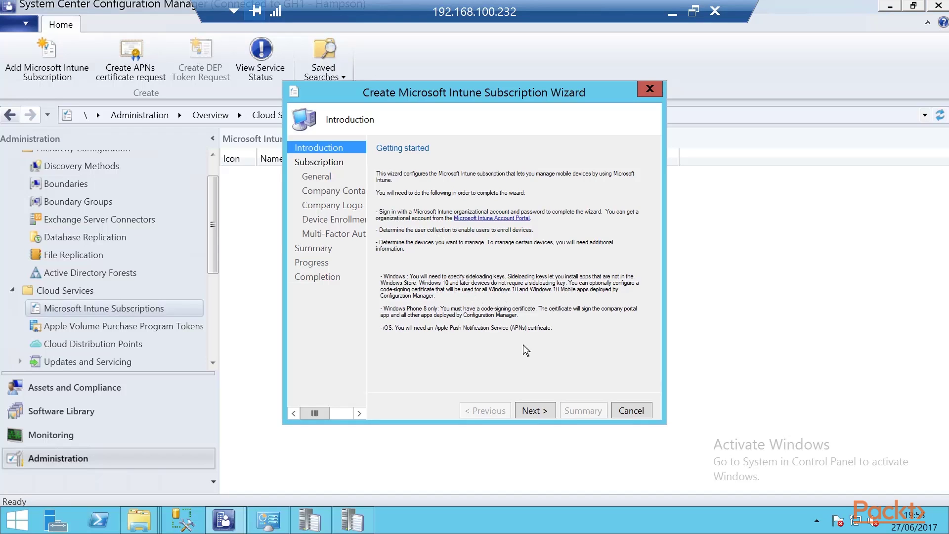
pyautogui.click(533, 411)
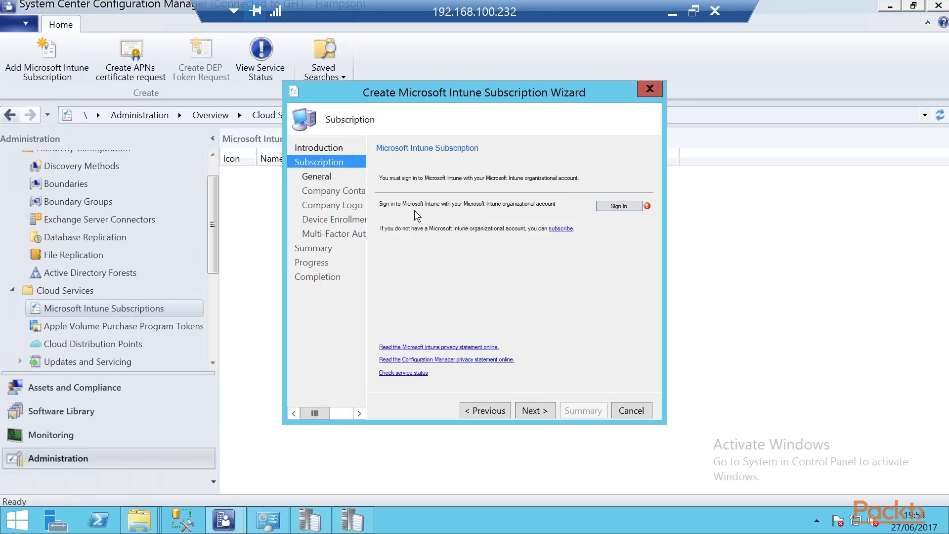
# Sign in to Microsoft Intune with the organizational account e-mail and password.
pyautogui.click(619, 207)
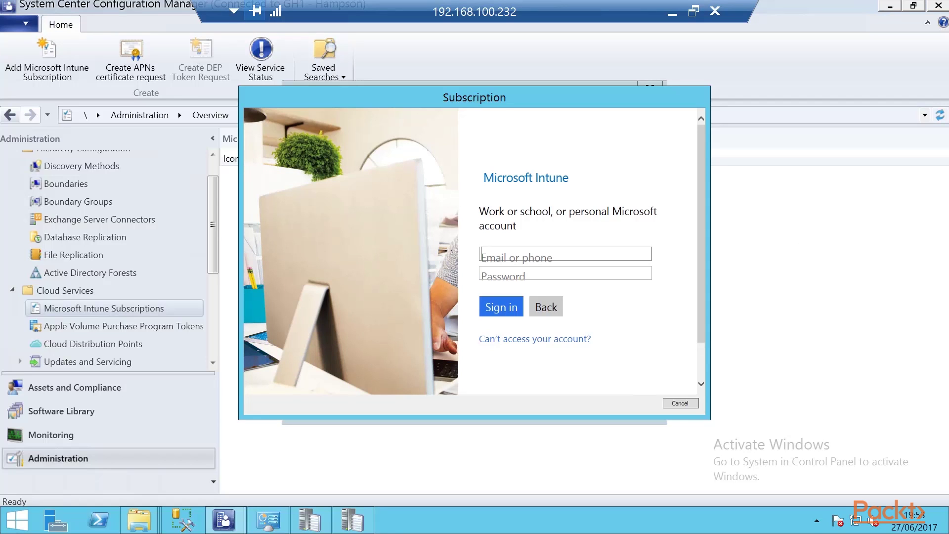
pyautogui.hotkey('ctrl', 'v')
pyautogui.click(544, 274)
pyautogui.write('********')
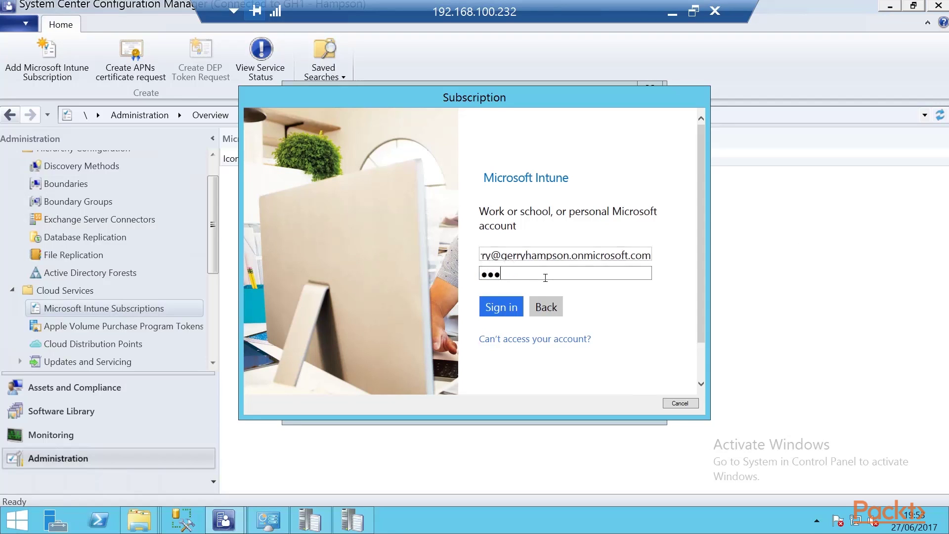
pyautogui.click(518, 313)
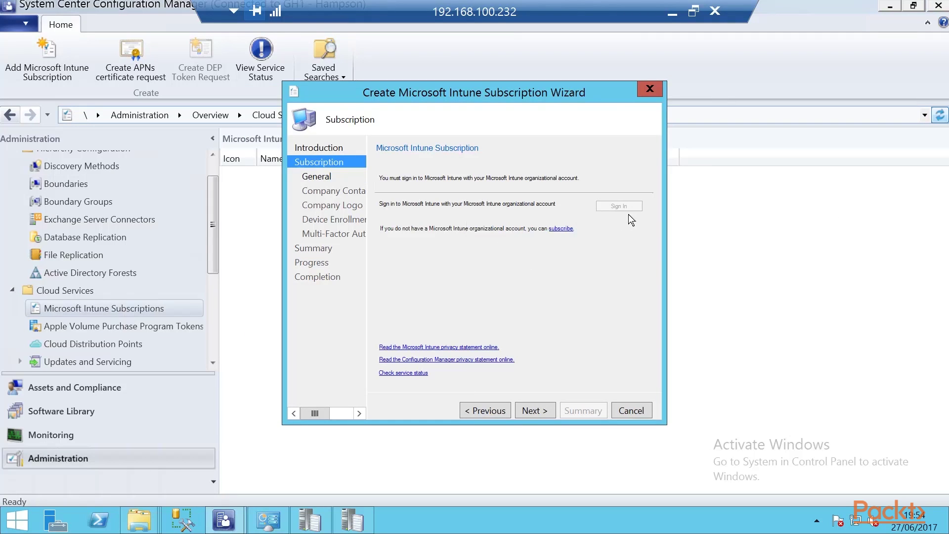
pyautogui.click(539, 412)
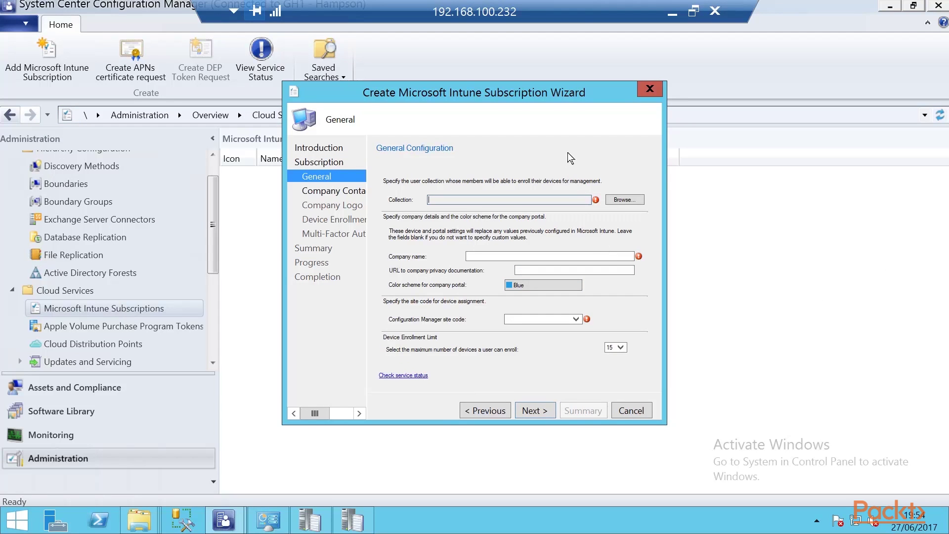
# Set the enrolling user collection to Intune Users and the company name to Packt.
pyautogui.click(625, 200)
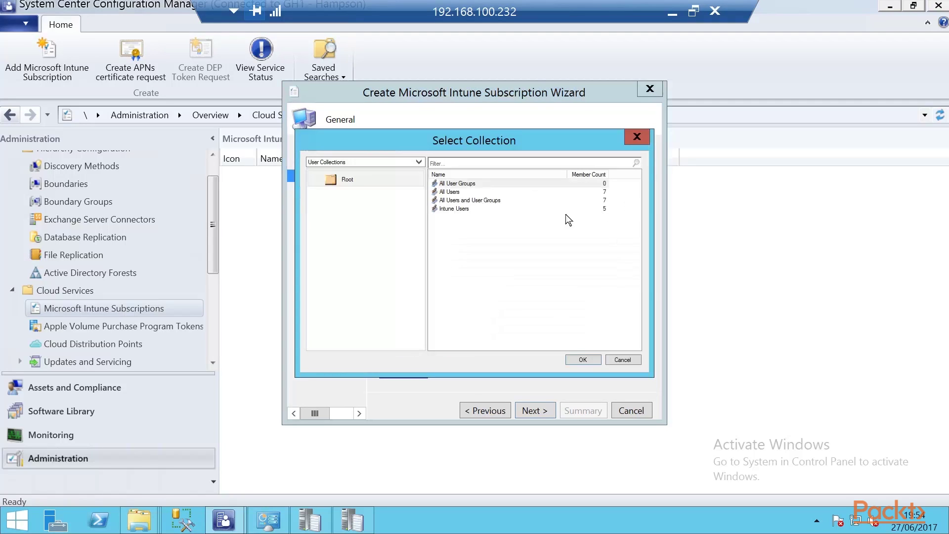
pyautogui.click(454, 209)
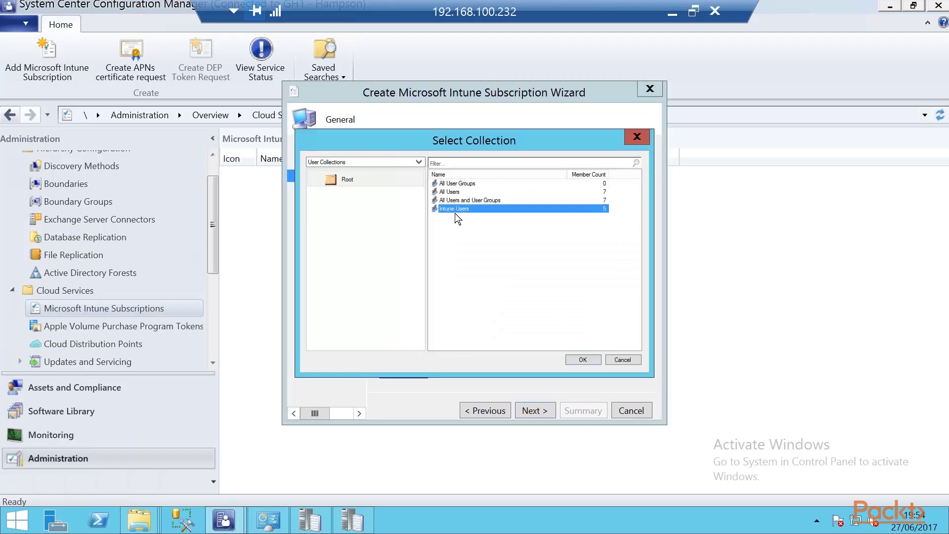
pyautogui.click(583, 359)
pyautogui.click(556, 254)
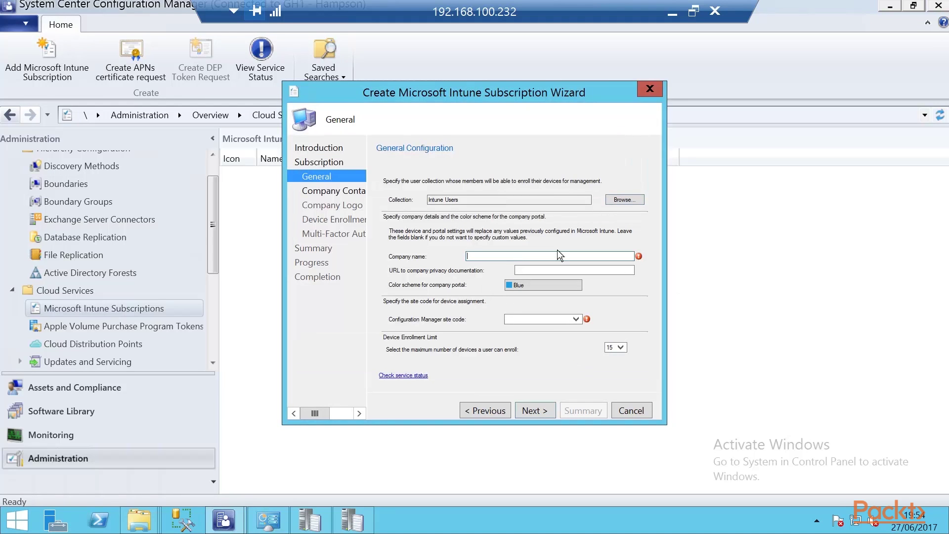
pyautogui.write('Packt')
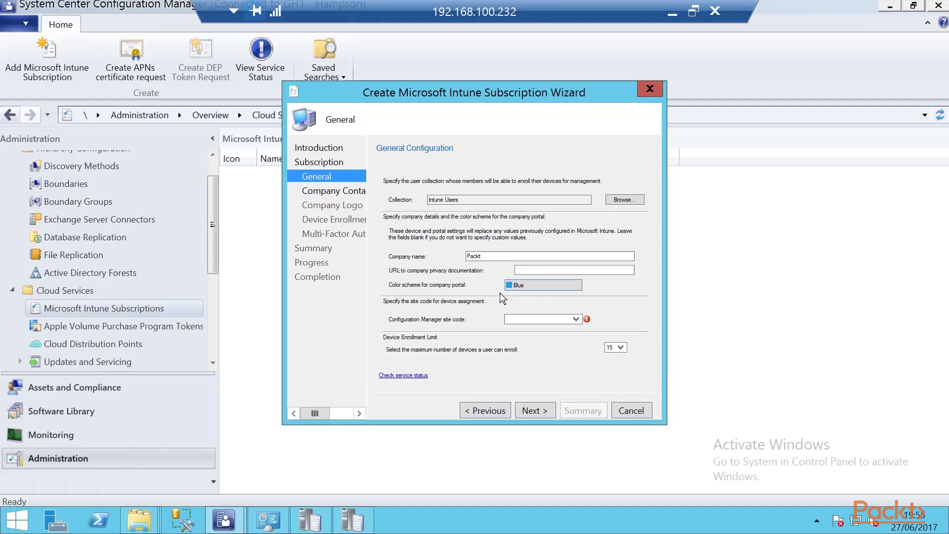
# Choose the Orange portal colour scheme and site code GH1, keeping the enrollment limit at 15.
pyautogui.click(532, 288)
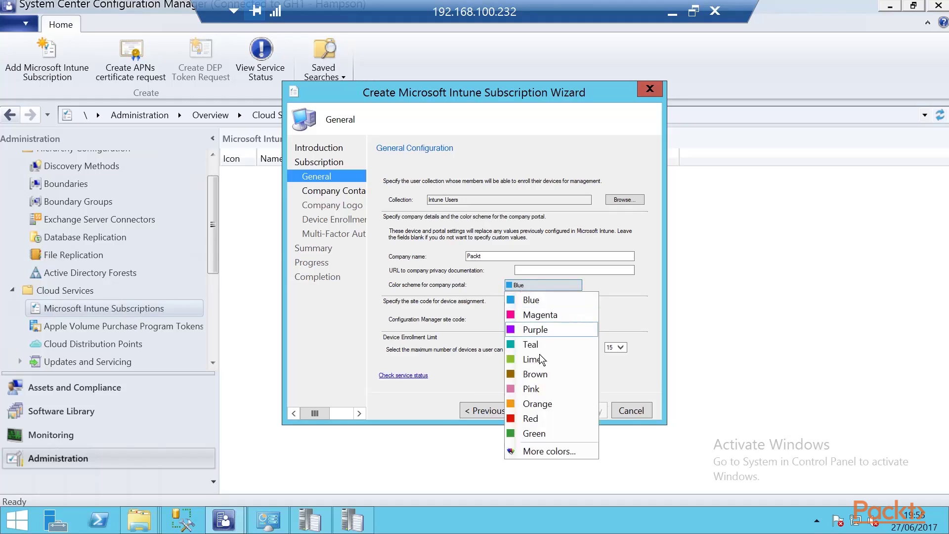
pyautogui.click(549, 408)
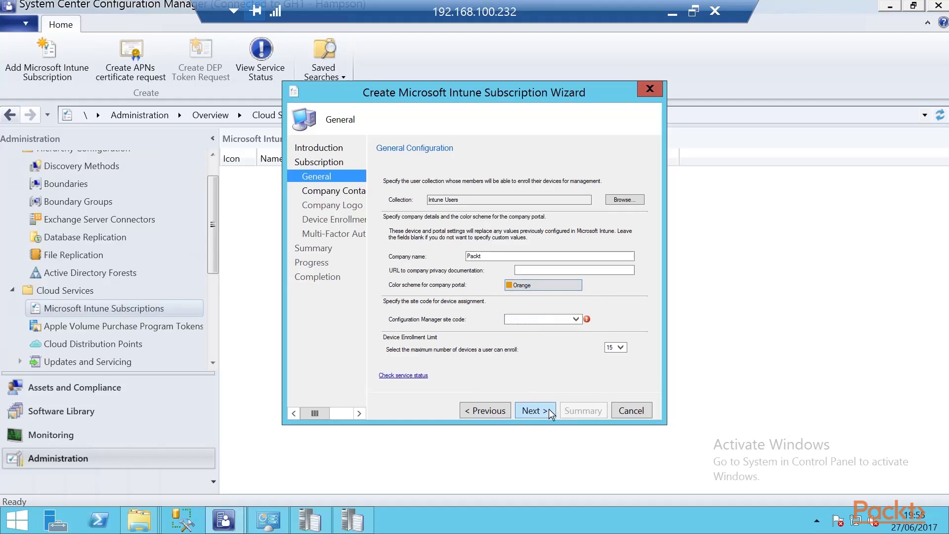
pyautogui.click(578, 321)
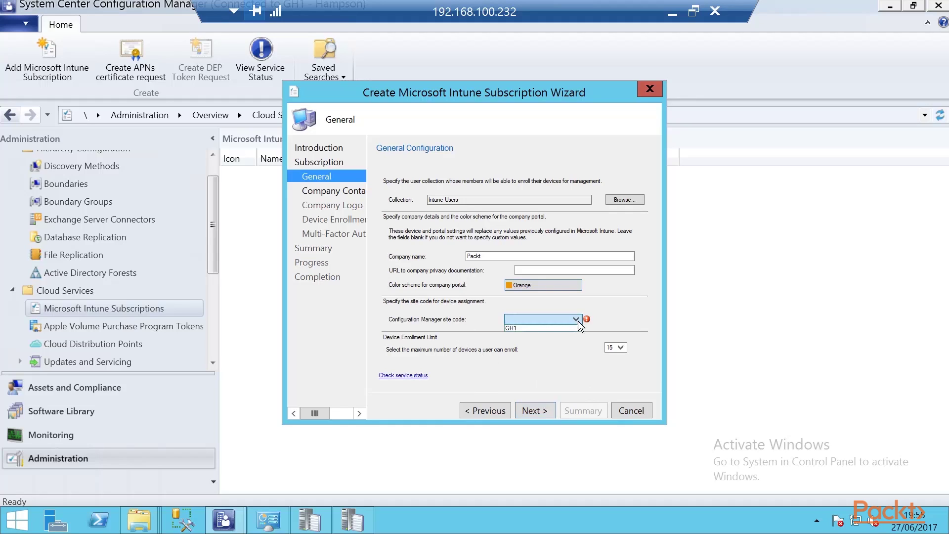
pyautogui.click(521, 331)
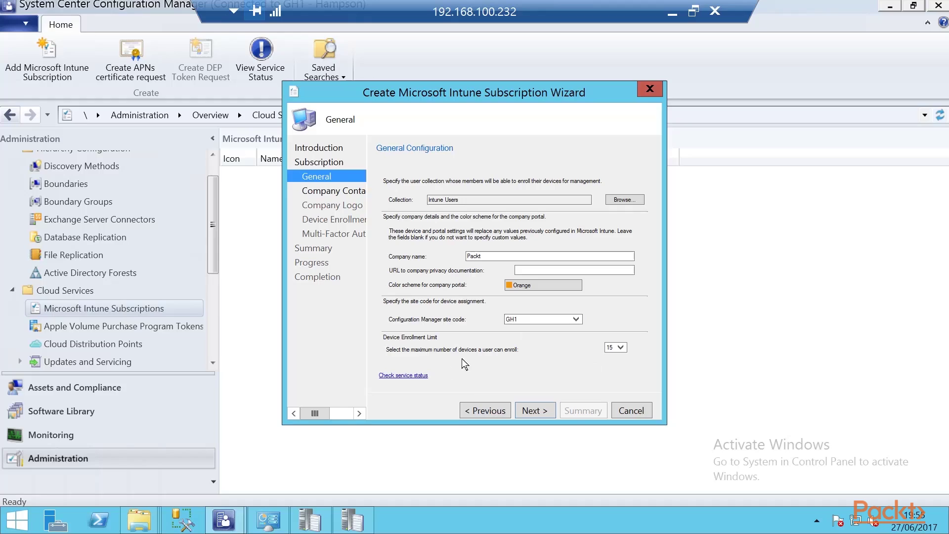
pyautogui.click(625, 350)
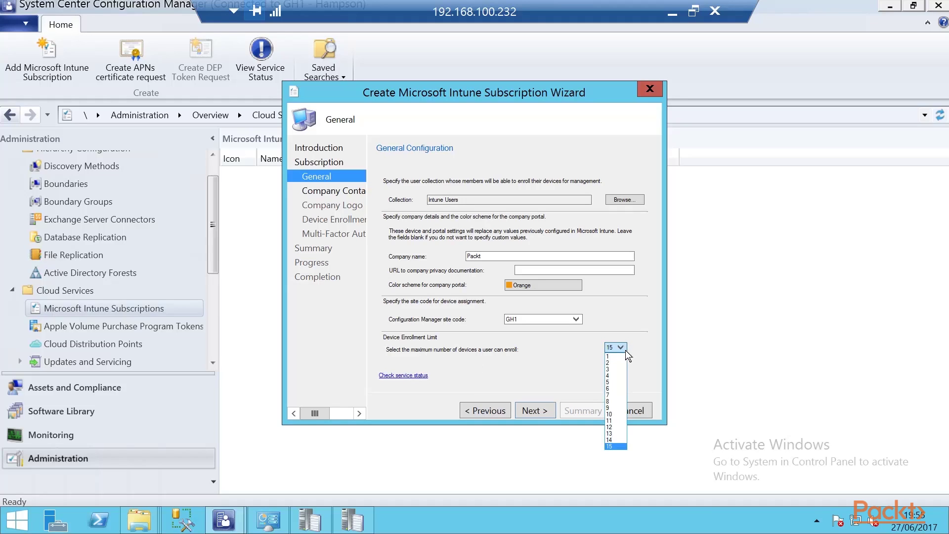
pyautogui.click(570, 357)
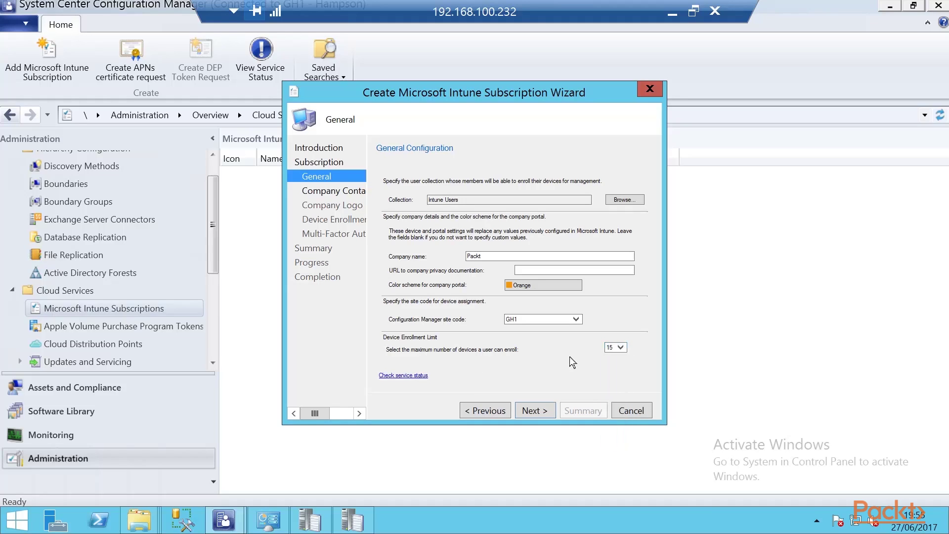
pyautogui.click(535, 412)
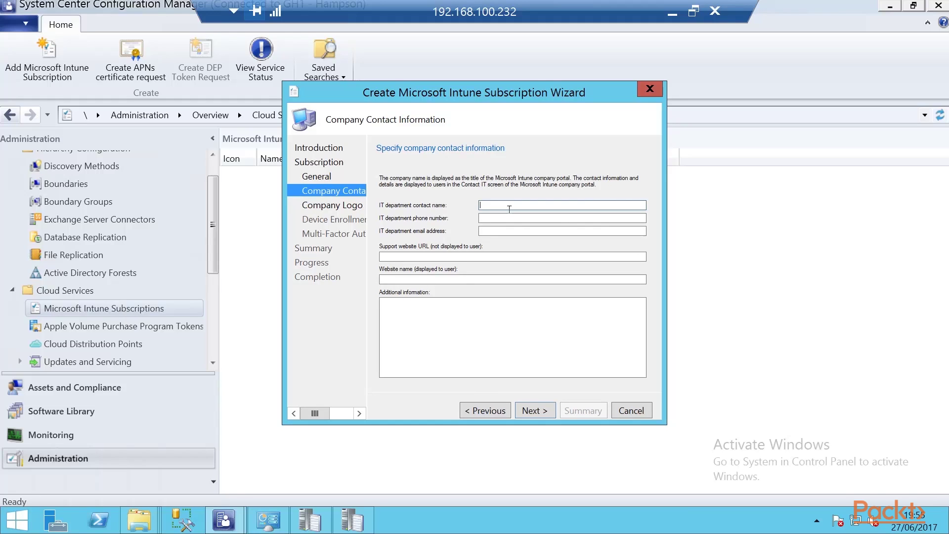
# Enter the IT department contact name and keep Logo, Enrollment Manager and MFA pages at defaults.
pyautogui.write('Gen')
pyautogui.press('Tab')
pyautogui.click(539, 413)
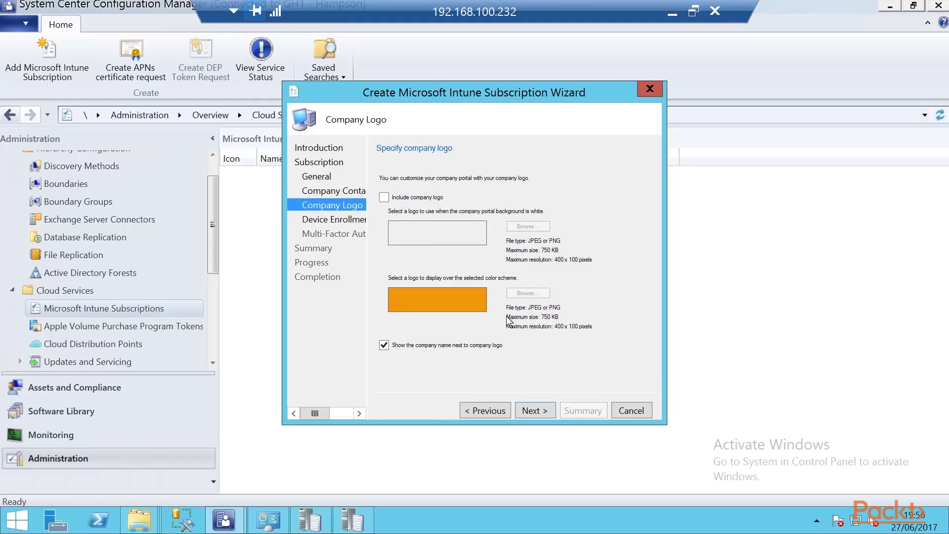
pyautogui.click(541, 411)
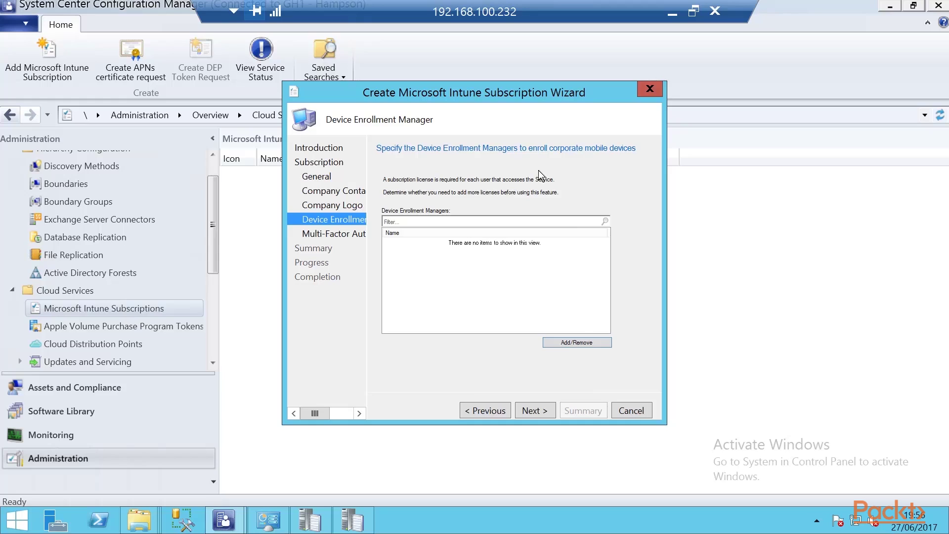
pyautogui.click(535, 411)
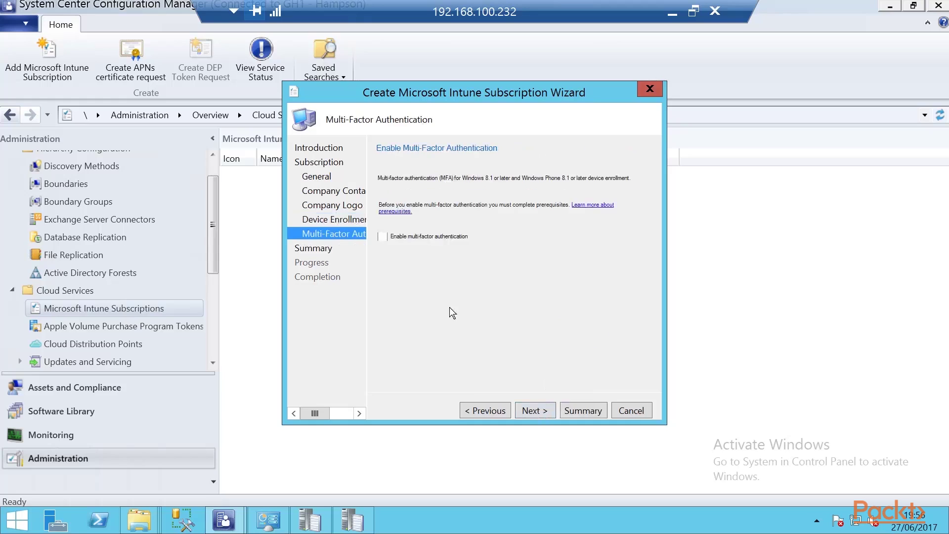
pyautogui.click(541, 411)
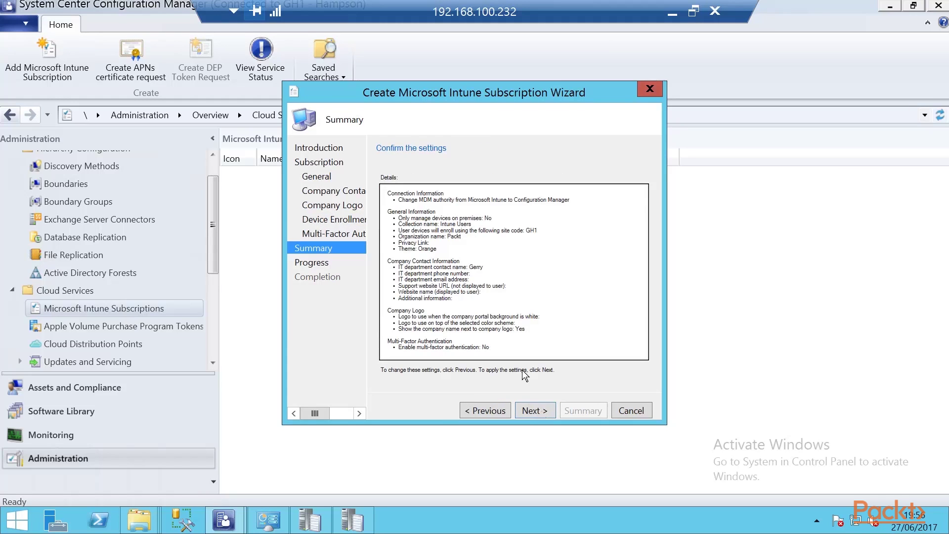
# Apply the summarized subscription settings and close the finished wizard.
pyautogui.click(536, 411)
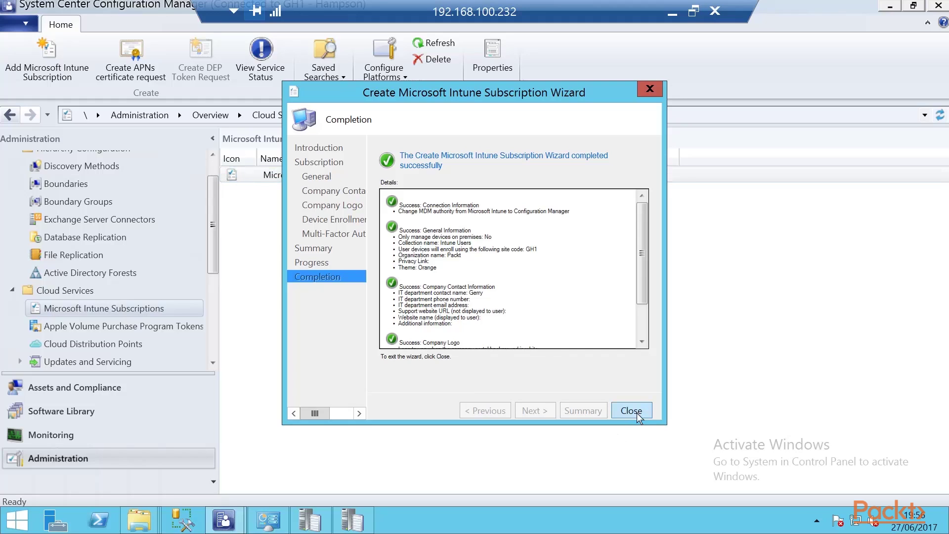
pyautogui.click(641, 417)
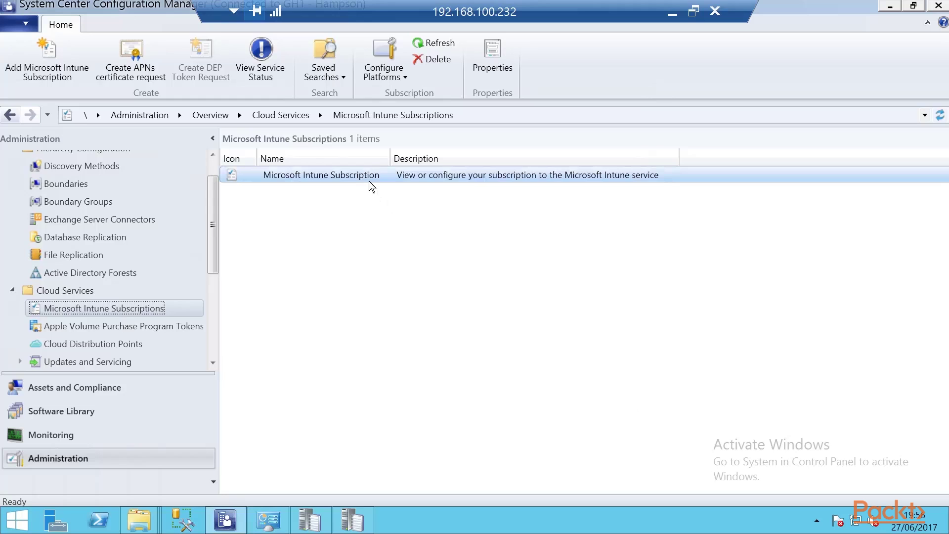